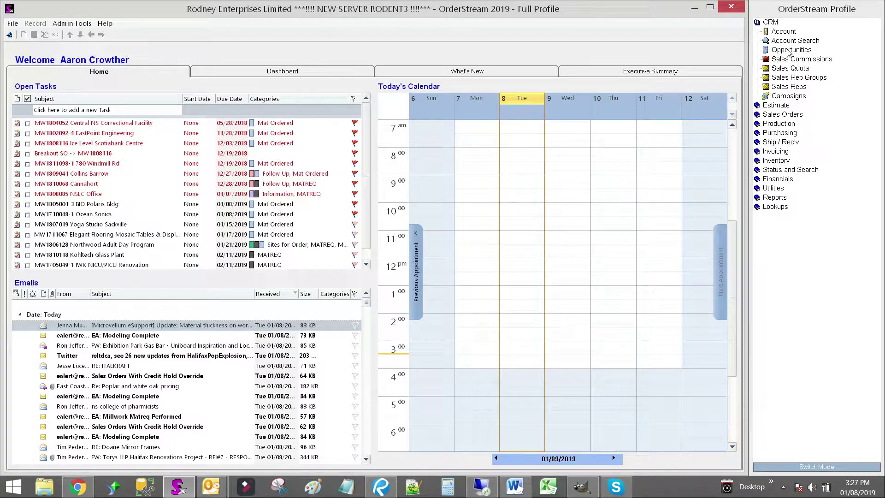
# Open Opportunities, load opportunity MW1804033 and show its contract estimates in a maximized window
pyautogui.click(785, 52)
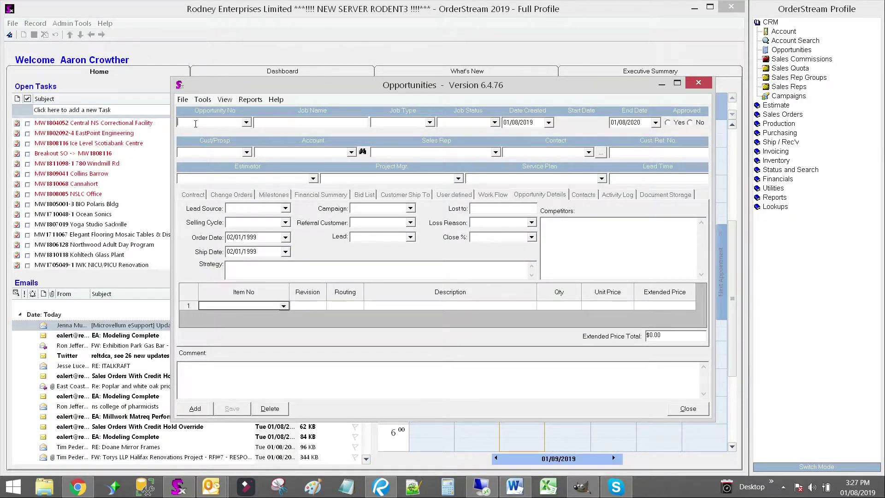
pyautogui.click(195, 124)
pyautogui.write('mw')
pyautogui.write('1804033')
pyautogui.press('Return')
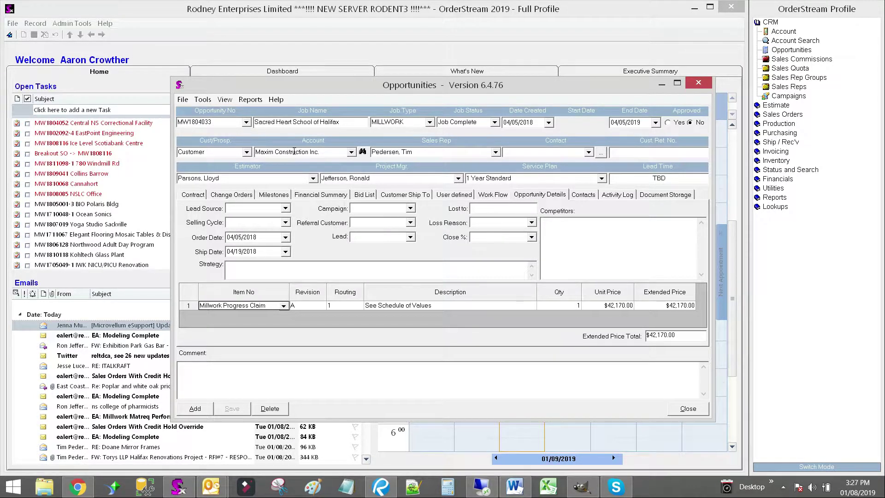
pyautogui.click(186, 198)
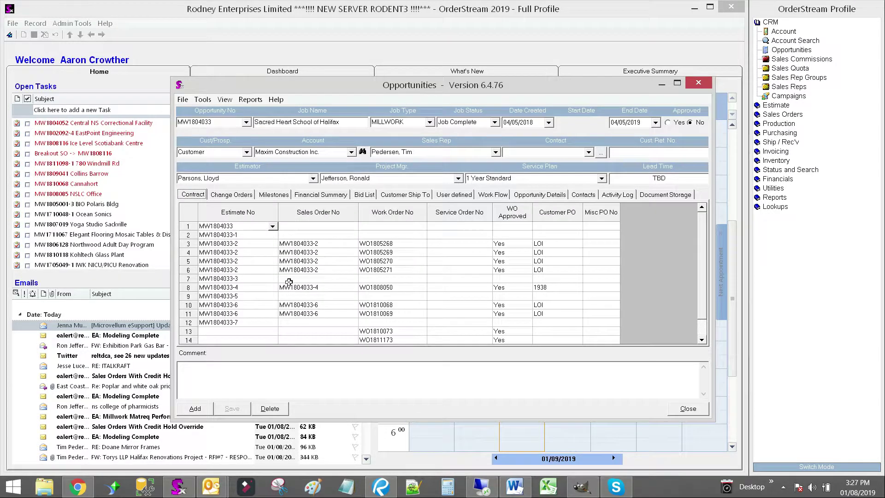
pyautogui.doubleClick(367, 87)
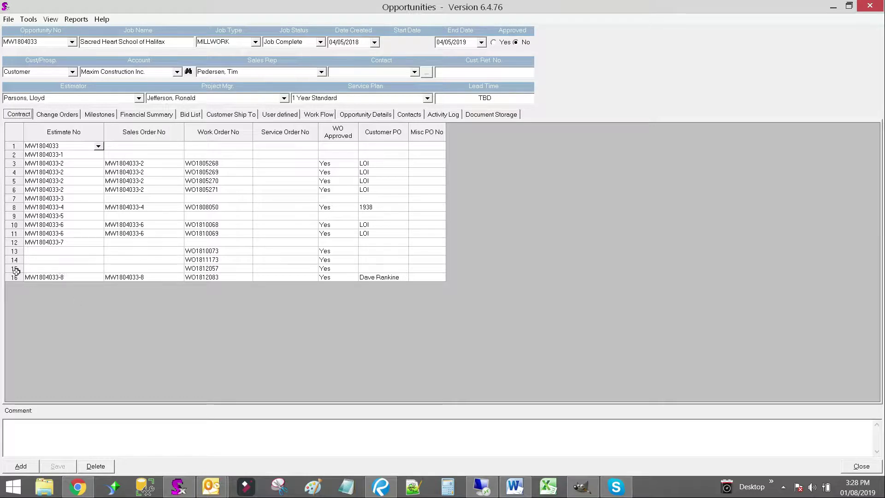
# Load opportunity MW1901034 and copy its opportunity number
pyautogui.click(50, 42)
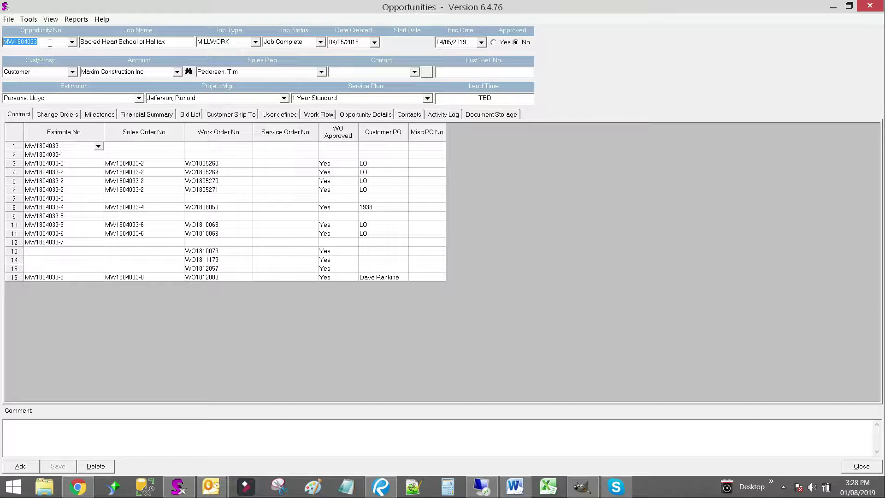
pyautogui.write('MW1901034')
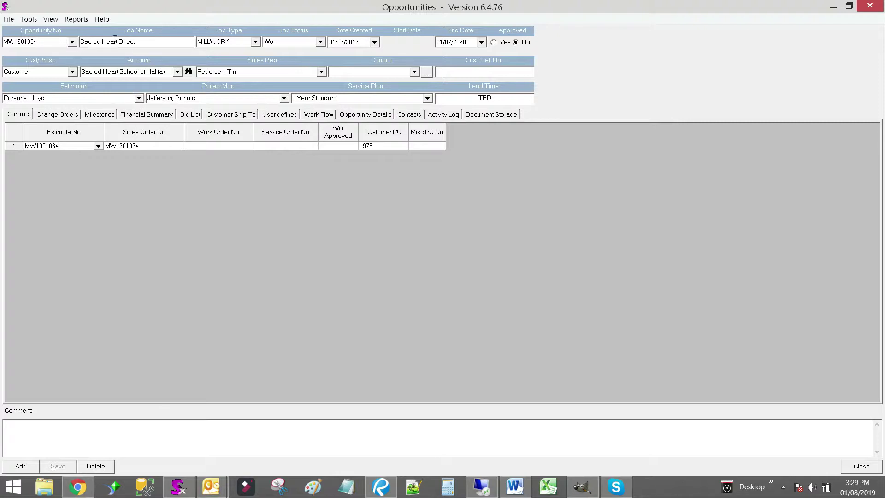
pyautogui.doubleClick(45, 45)
pyautogui.rightClick(35, 41)
pyautogui.click(62, 75)
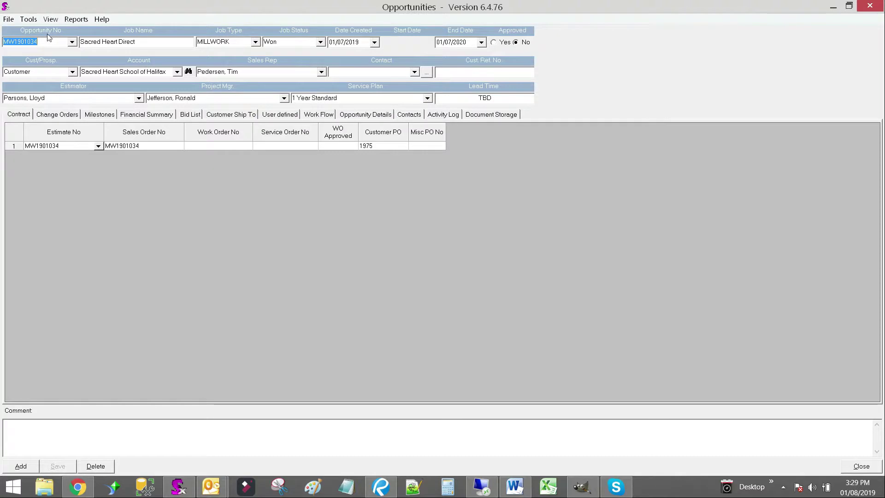
# Reload opportunity MW1804033 and open its estimate MW1804033-8
pyautogui.write('MW1804033')
pyautogui.press('Tab')
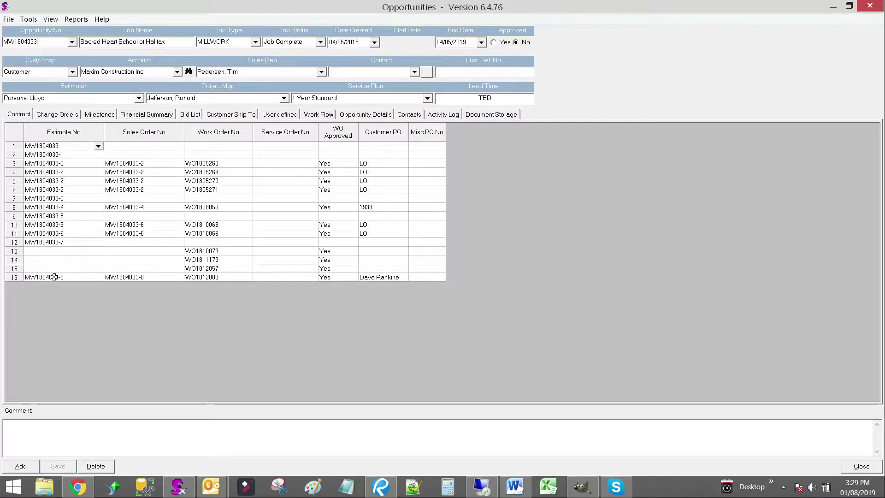
pyautogui.click(54, 276)
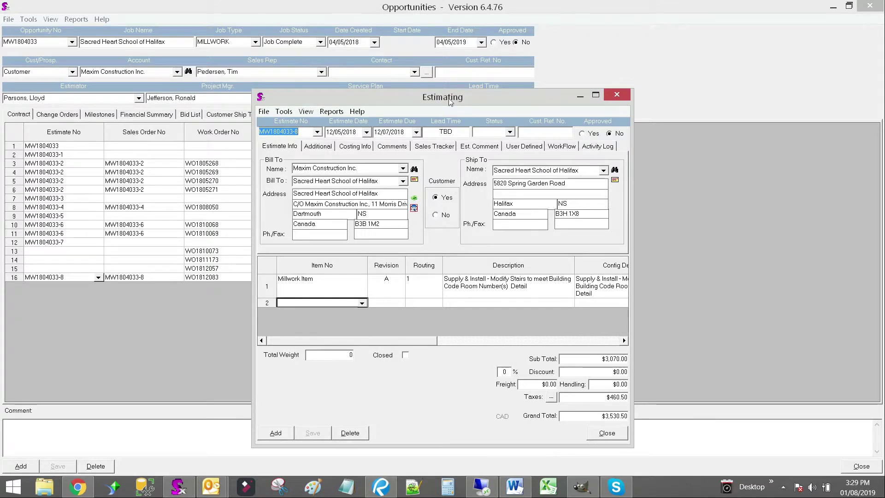
# Create a revision of the estimate without closing the original estimate
pyautogui.click(263, 111)
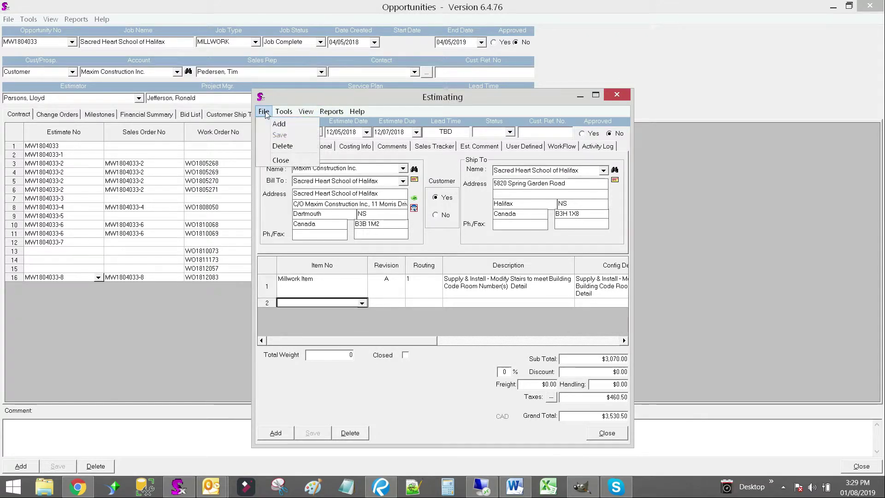
pyautogui.moveTo(282, 113)
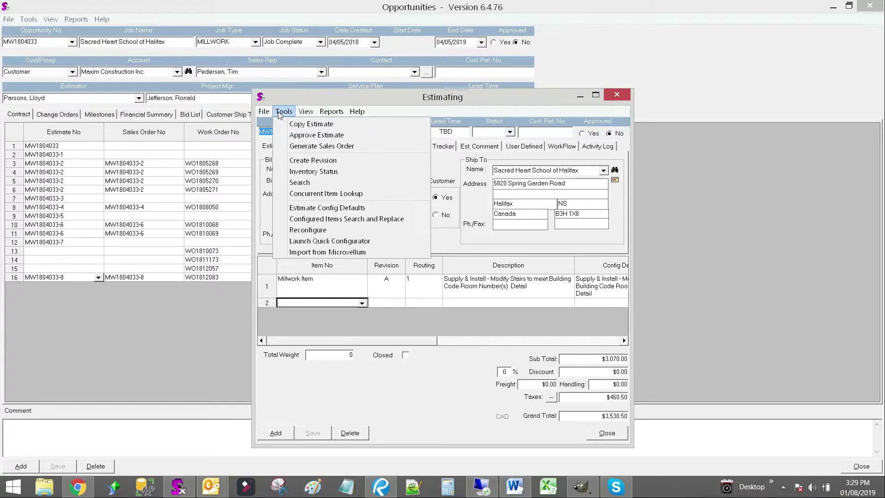
pyautogui.click(309, 163)
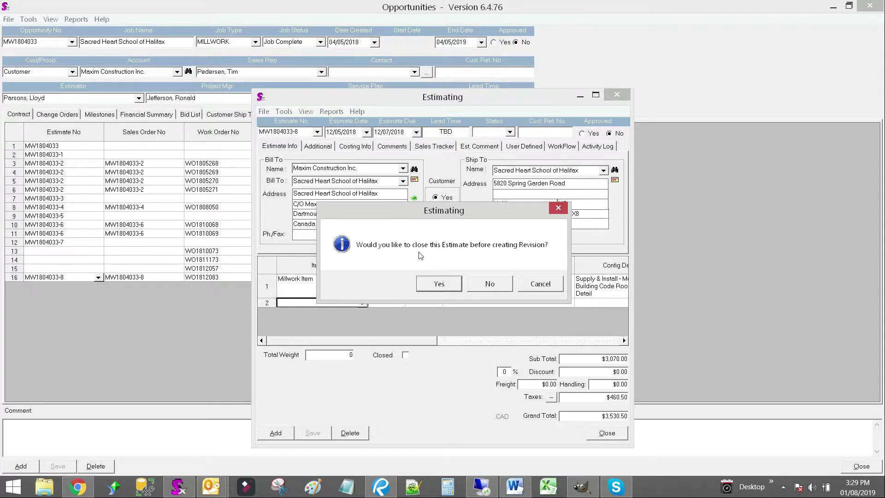
pyautogui.click(490, 285)
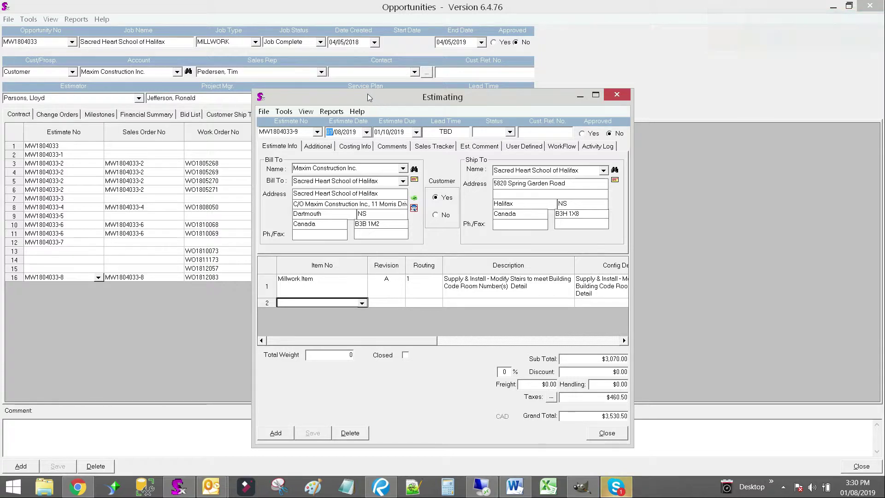
# Set the revised estimate's job number to MW1901034
pyautogui.click(318, 147)
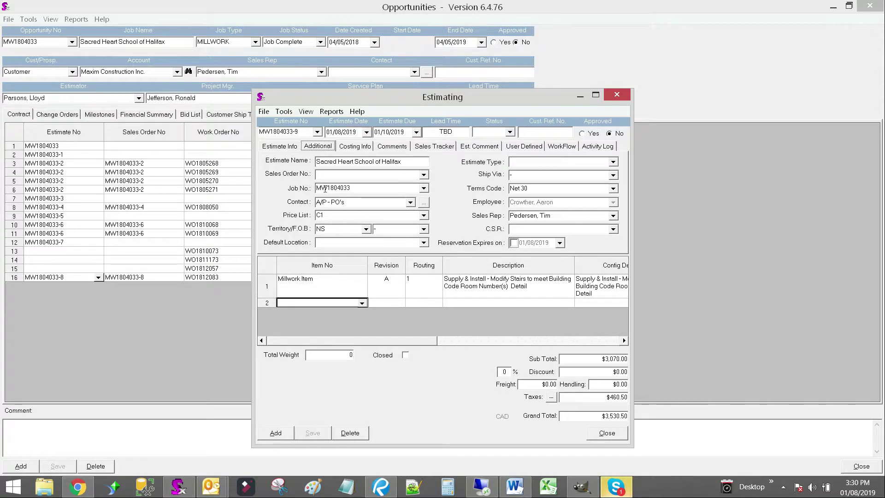
pyautogui.click(366, 188)
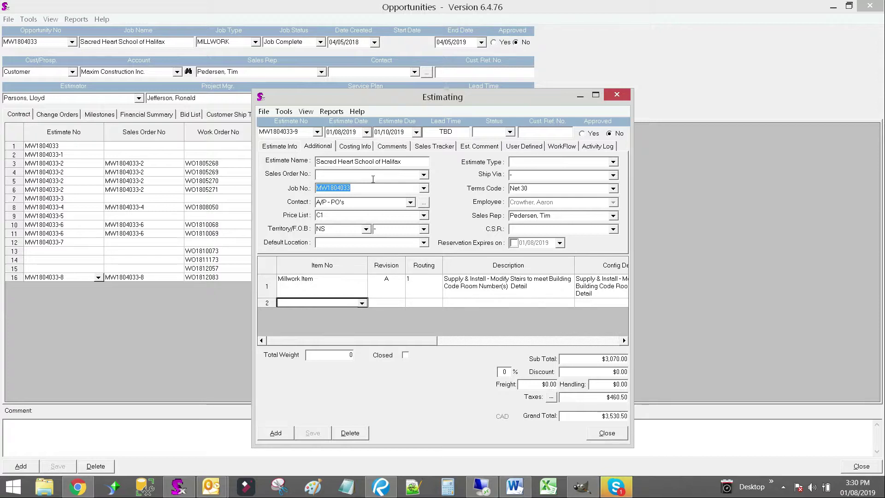
pyautogui.write('MW')
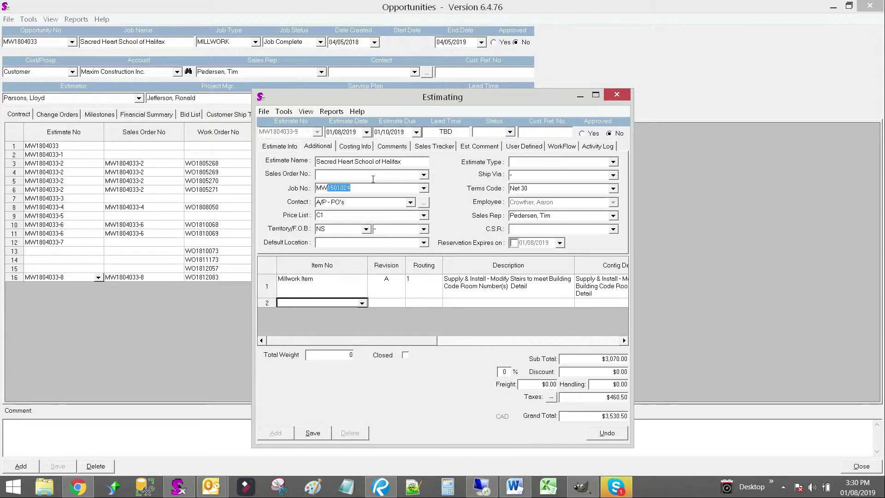
pyautogui.write('1901')
# Set the bill-to name to Sacred Heart School of Halifax without recalculating prices
pyautogui.click(282, 146)
pyautogui.click(374, 169)
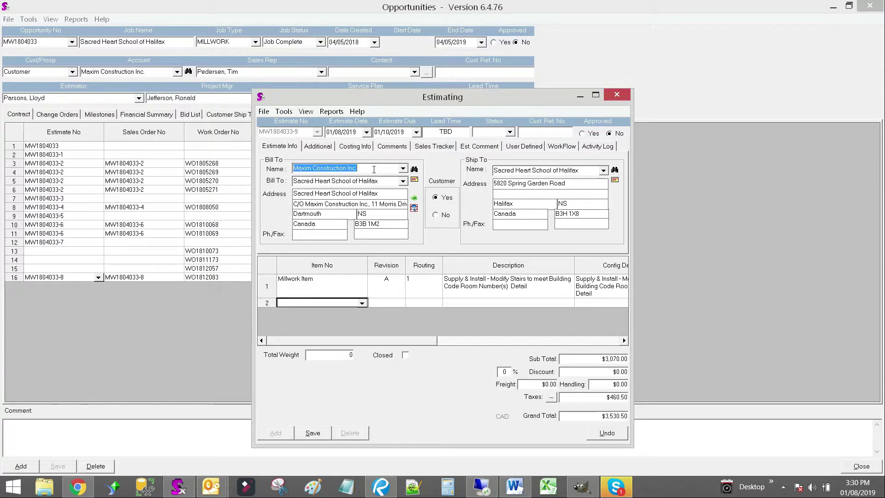
pyautogui.write('Sacred Heart School of Halifax')
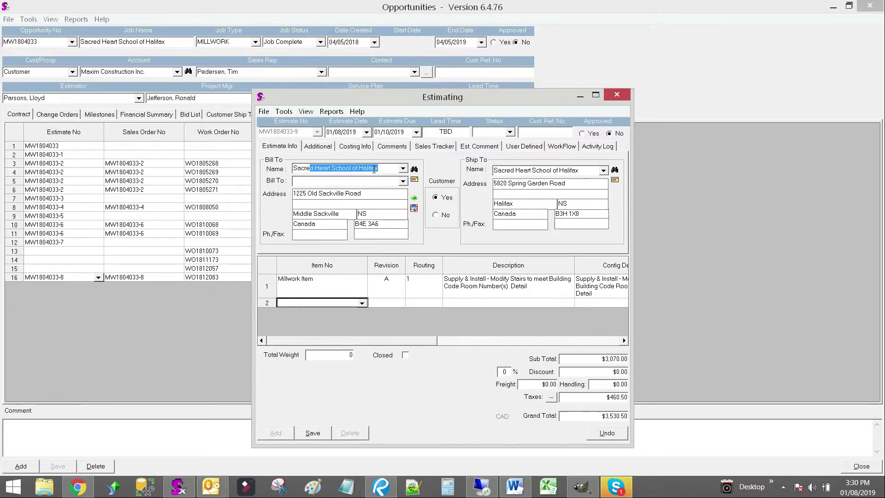
pyautogui.press('Tab')
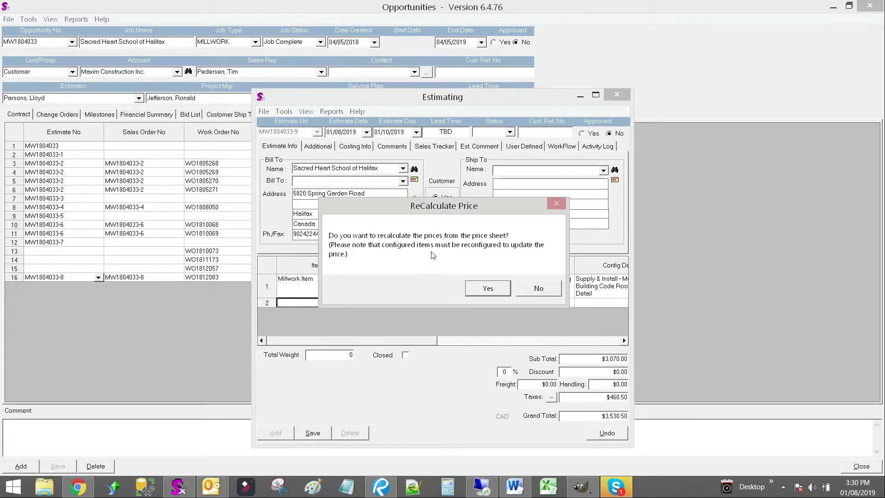
pyautogui.click(539, 288)
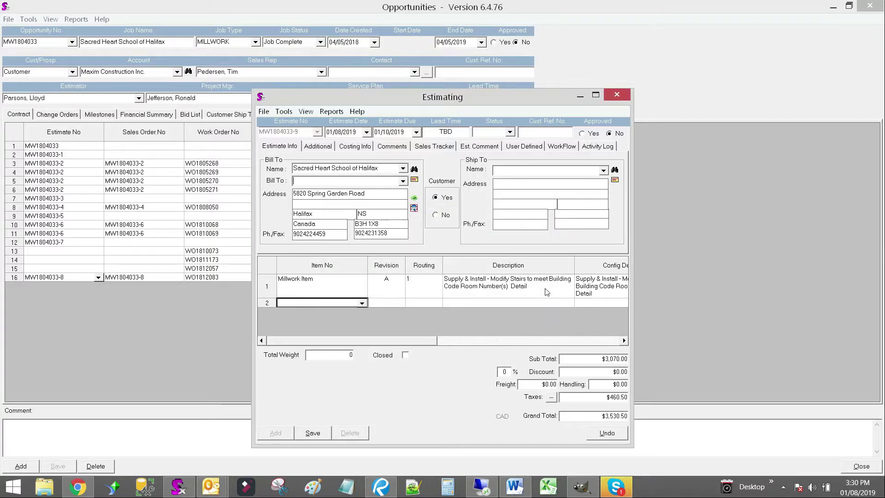
# Choose the ship-to name, then save and close the revised estimate
pyautogui.click(603, 171)
pyautogui.click(518, 181)
pyautogui.click(315, 147)
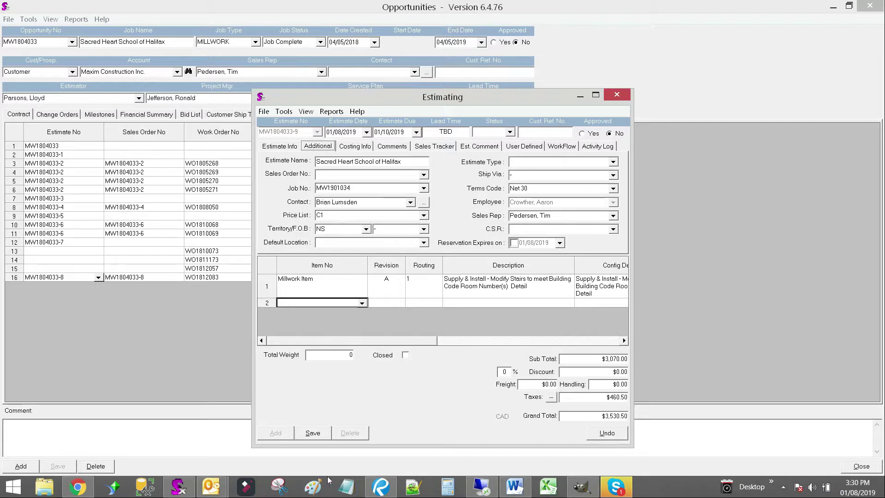
pyautogui.click(313, 433)
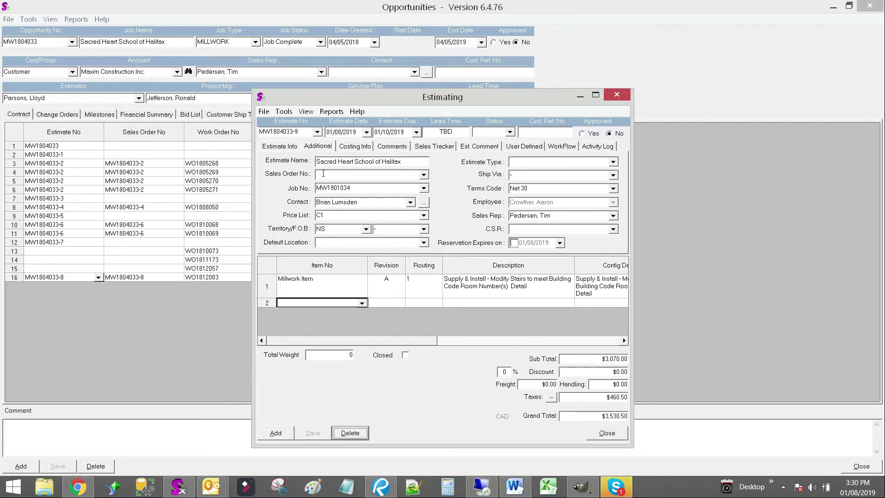
pyautogui.click(607, 433)
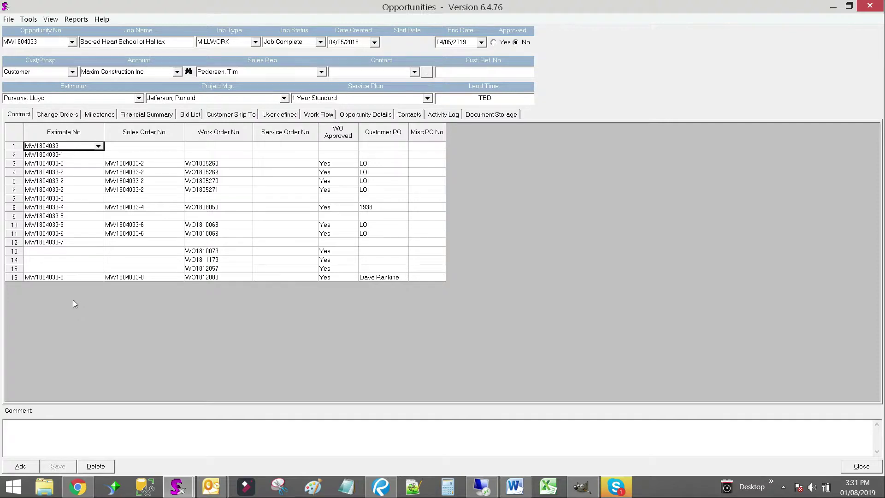
# Load opportunity MW1901034
pyautogui.click(49, 44)
pyautogui.write('MW1901034')
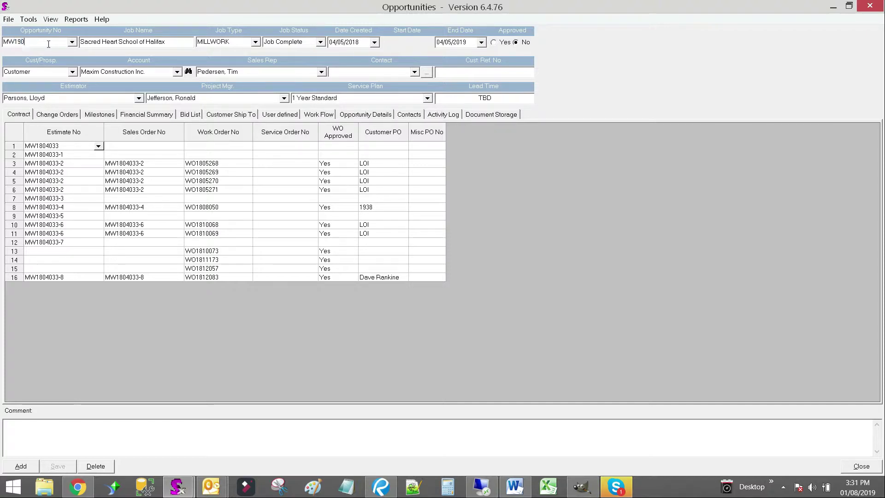
pyautogui.press('Return')
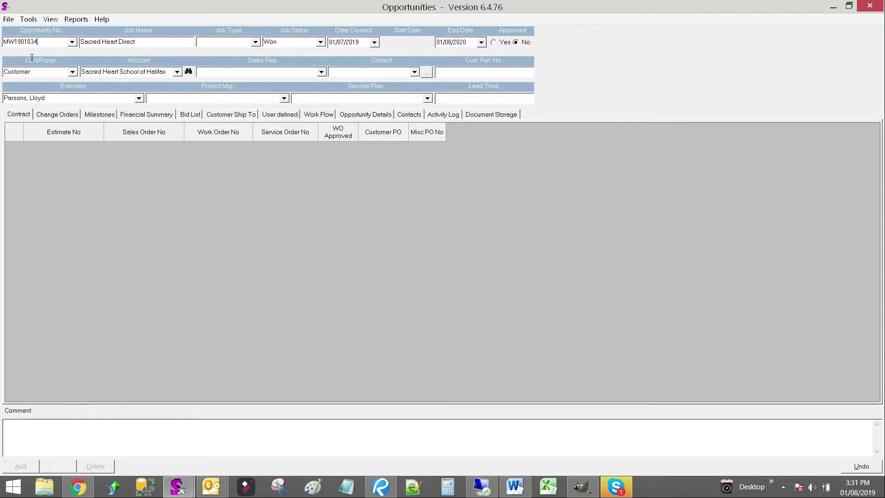
# Add estimate MW1804033-9 as the second contract line, save, and close the Opportunities window
pyautogui.click(58, 163)
pyautogui.click(93, 155)
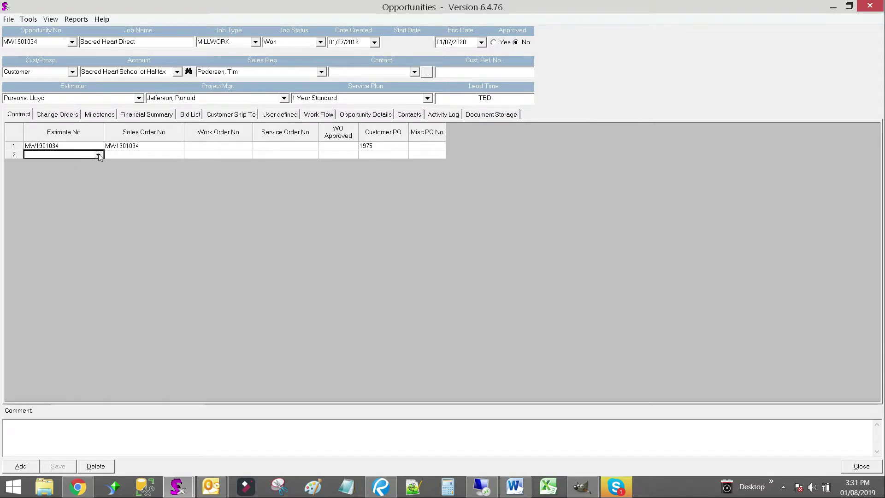
pyautogui.click(98, 156)
pyautogui.click(54, 172)
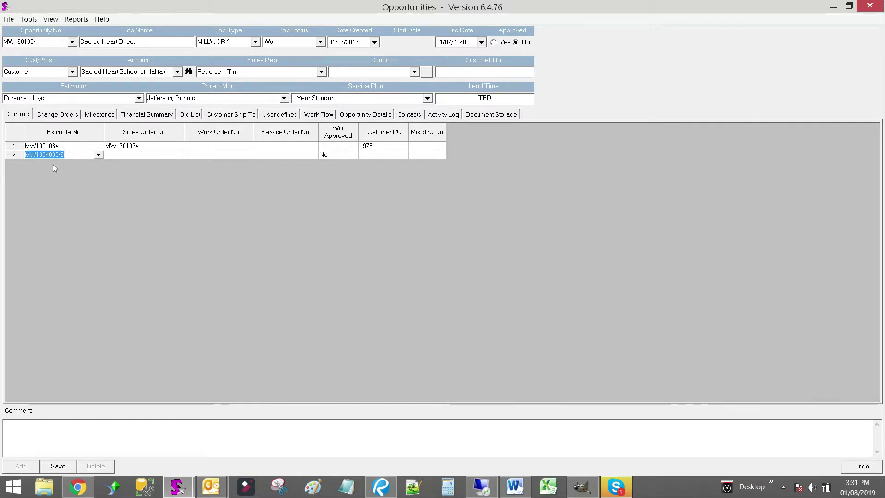
pyautogui.click(58, 469)
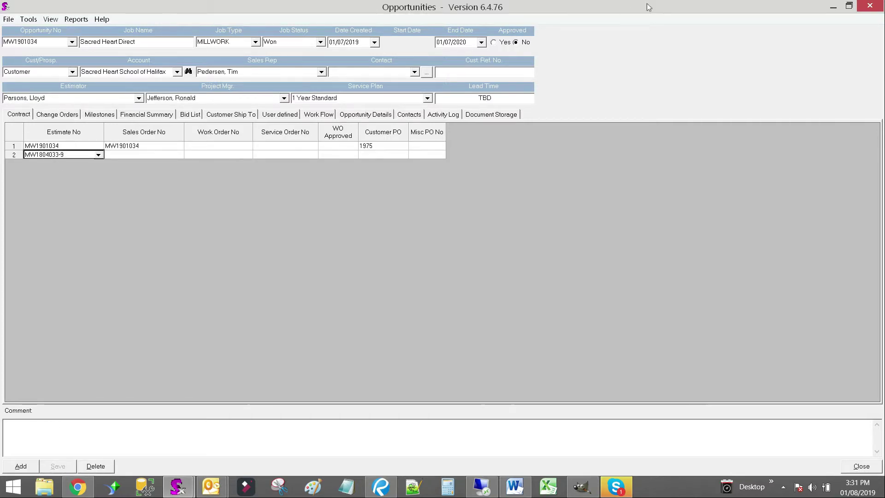
pyautogui.click(856, 4)
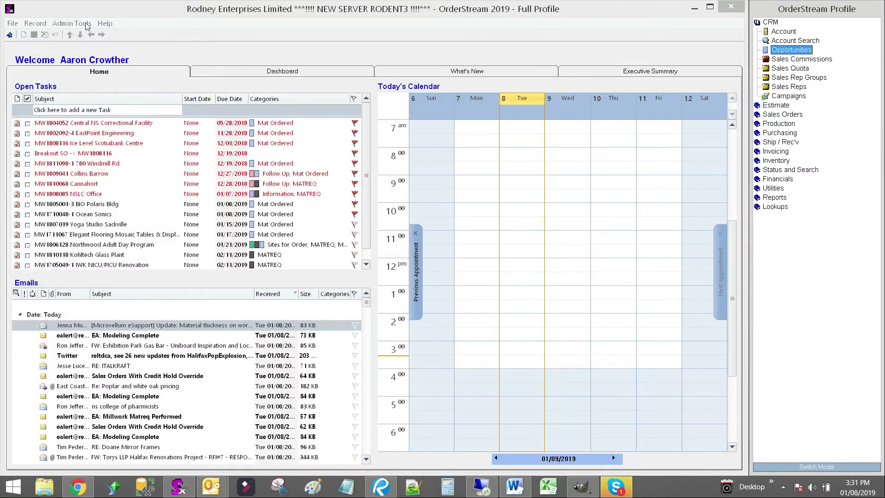
# Open the Approve/Status Switcher and choose Estimate as the transaction type
pyautogui.click(71, 23)
pyautogui.click(85, 37)
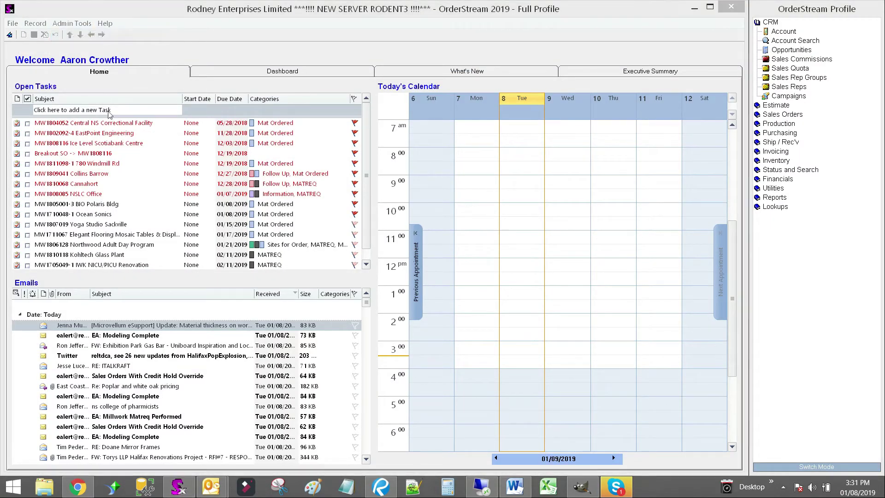
pyautogui.click(342, 267)
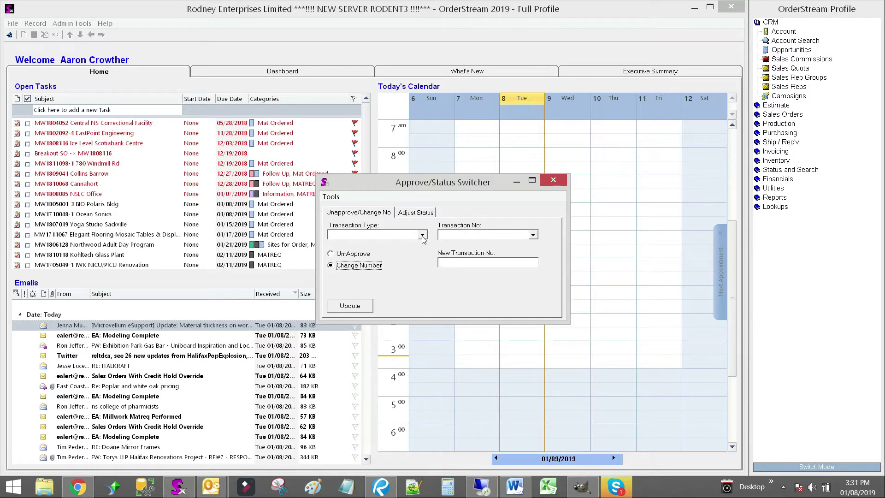
pyautogui.click(401, 237)
pyautogui.press('Down')
pyautogui.write('Es')
# Renumber estimate MW1804033-9 as MW1901034-1 and close the switcher
pyautogui.click(482, 235)
pyautogui.write('MW1804033-9')
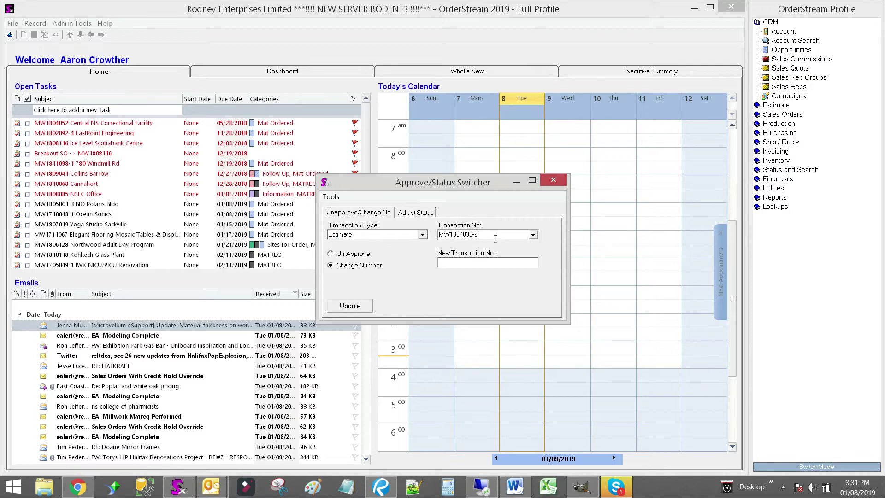
pyautogui.click(459, 263)
pyautogui.hotkey('ctrl', 'shift', 'v')
pyautogui.click(293, 45)
pyautogui.click(359, 308)
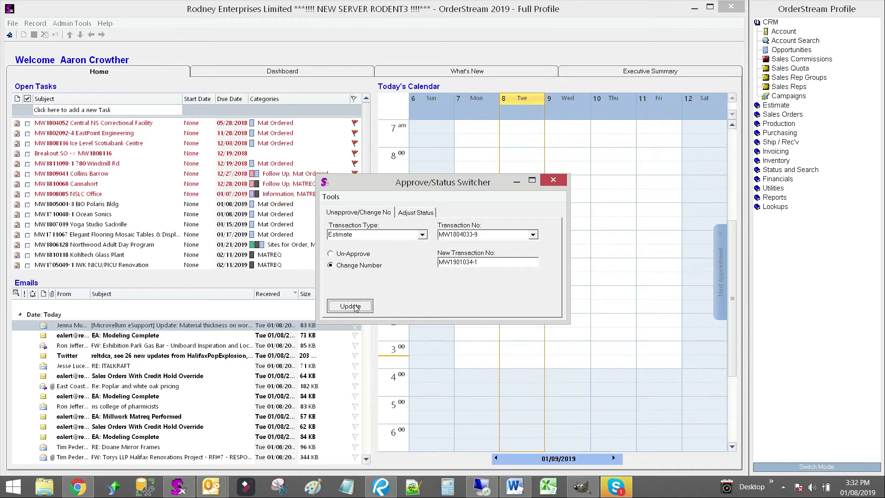
pyautogui.click(554, 180)
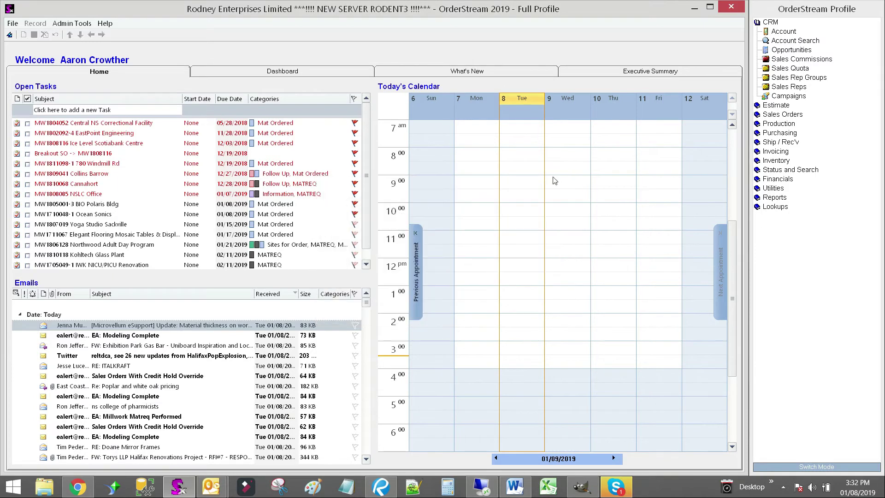
# Open Opportunities and copy the job name of opportunity MW1901034
pyautogui.click(786, 50)
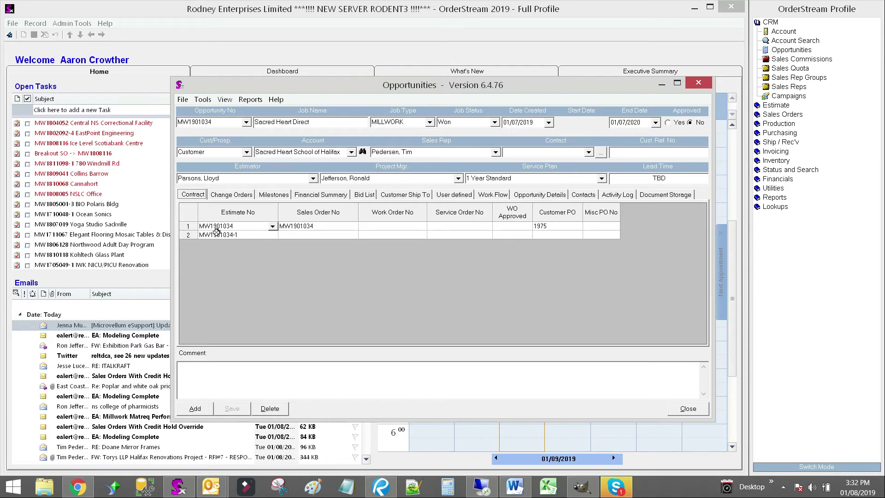
pyautogui.click(329, 120)
pyautogui.rightClick(288, 123)
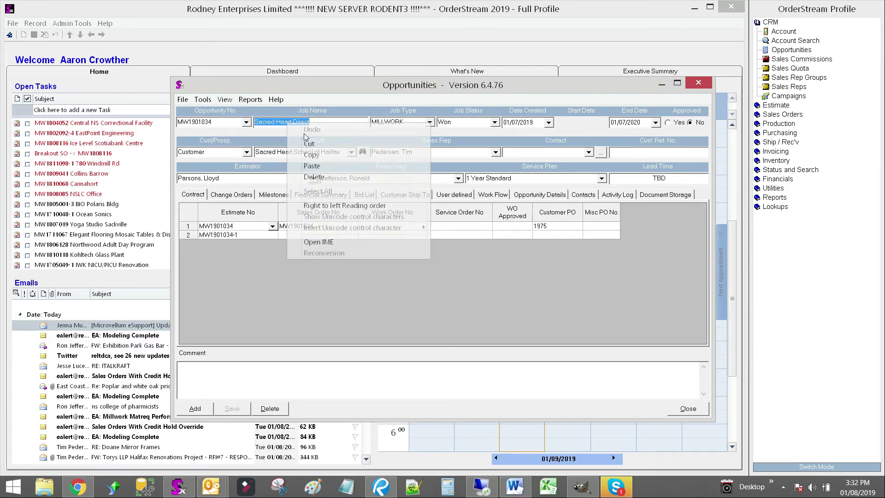
pyautogui.click(305, 154)
# Open estimate MW1901034-1, paste the job name as its estimate name, and save
pyautogui.click(225, 234)
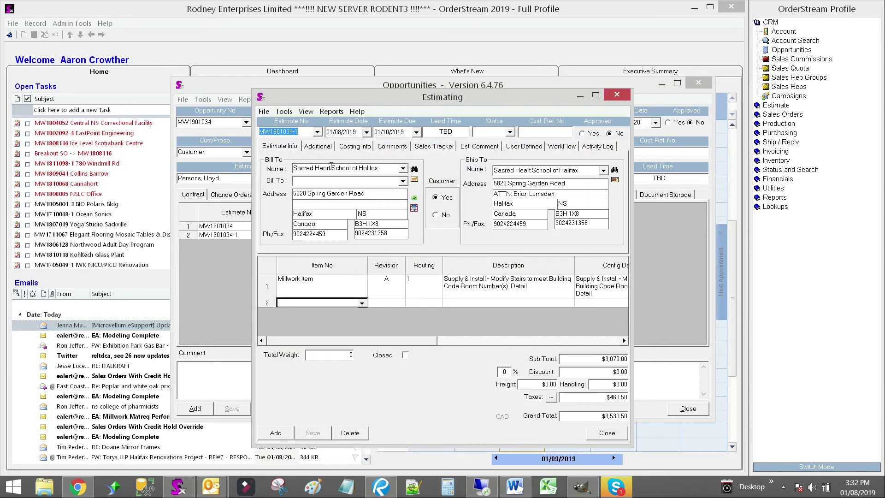
pyautogui.click(322, 147)
pyautogui.moveTo(402, 162); pyautogui.dragTo(313, 165)
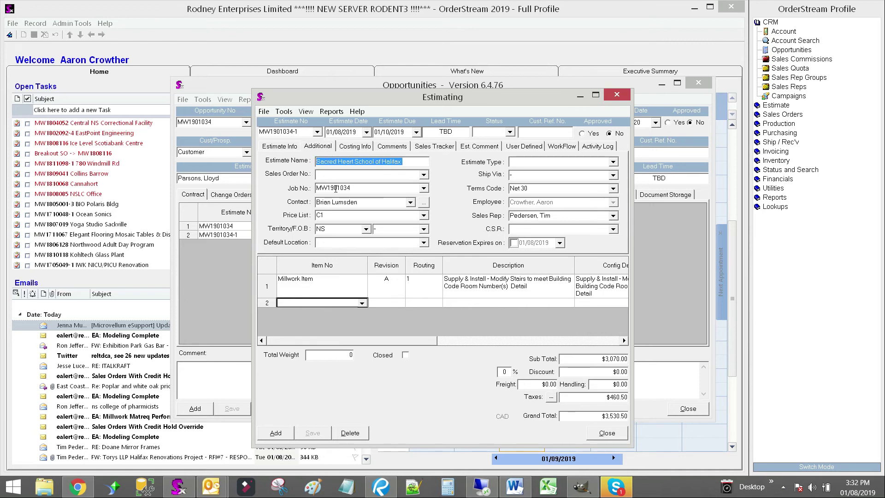
pyautogui.hotkey('ctrl', 'v')
pyautogui.click(313, 436)
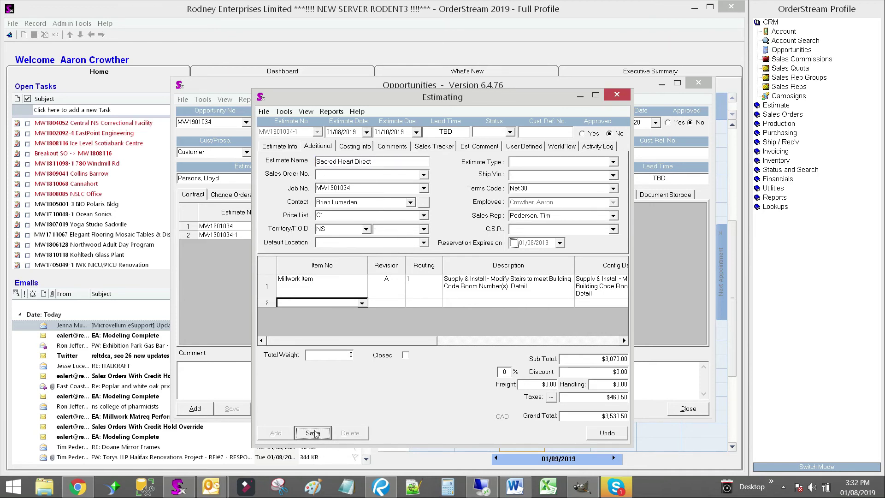
pyautogui.click(275, 146)
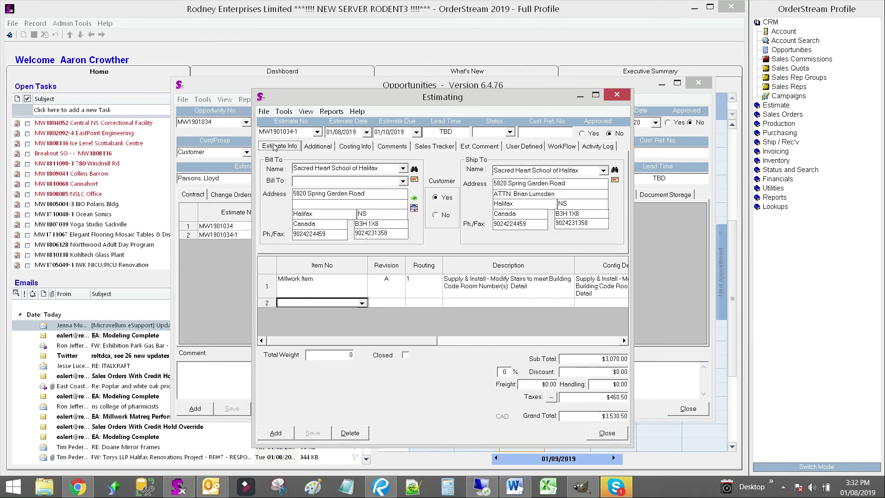